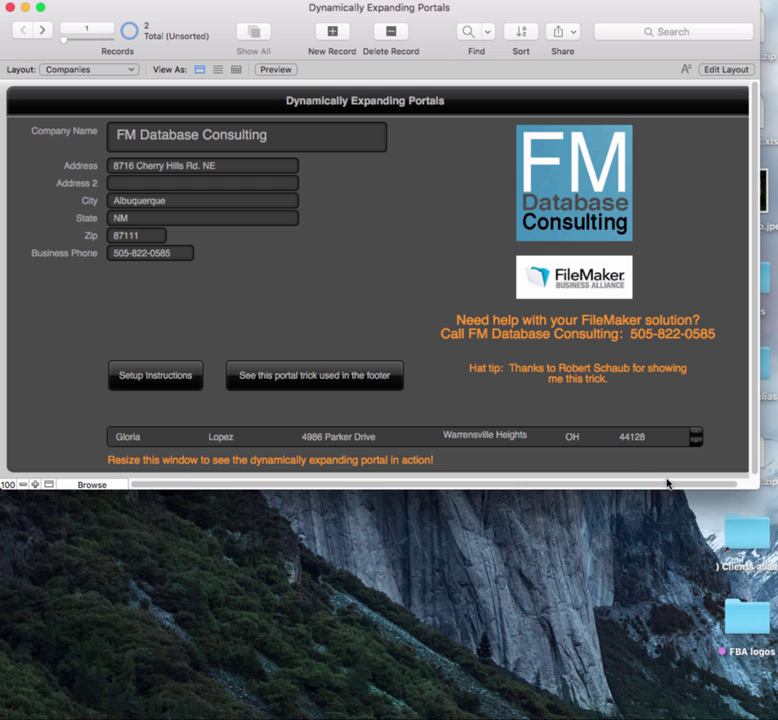
Step: Drag the window's bottom edge down so the contacts portal shows about two rows
{"action": "mouse_move", "coordinate": [673, 492]}
{"action": "left_mouse_down"}
{"action": "mouse_move", "coordinate": [677, 712]}
{"action": "mouse_move", "coordinate": [701, 519]}
{"action": "mouse_move", "coordinate": [686, 684]}
{"action": "mouse_move", "coordinate": [681, 486]}
{"action": "mouse_move", "coordinate": [691, 519]}
{"action": "left_mouse_up"}
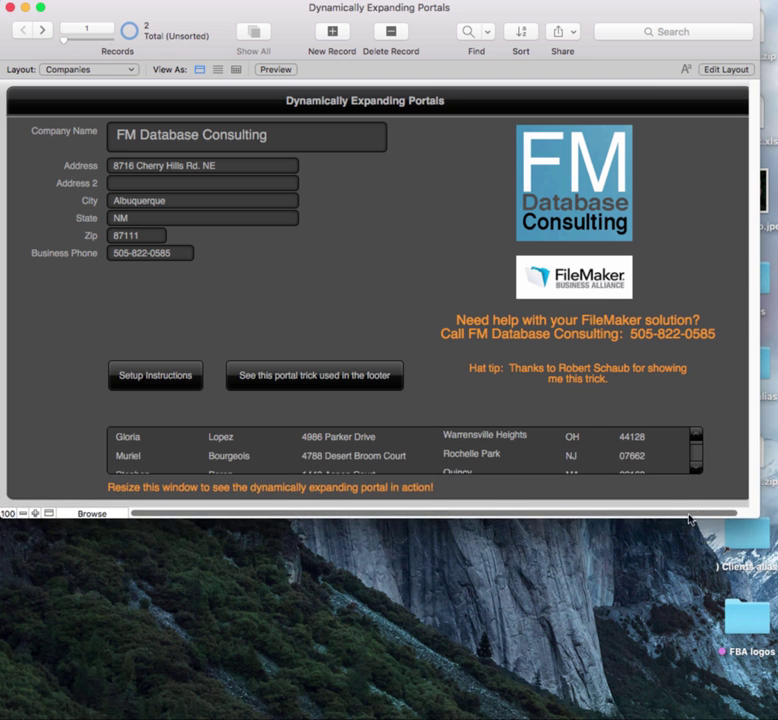
Step: In Layout mode, close the Field Picker and set the People portal to 1 row
{"action": "key", "text": "super+l"}
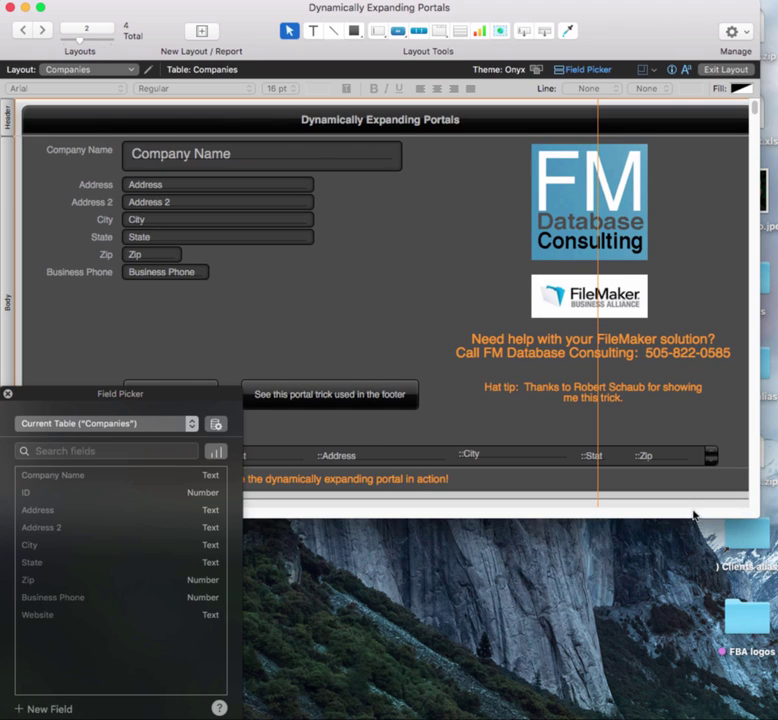
{"action": "left_click", "coordinate": [7, 396]}
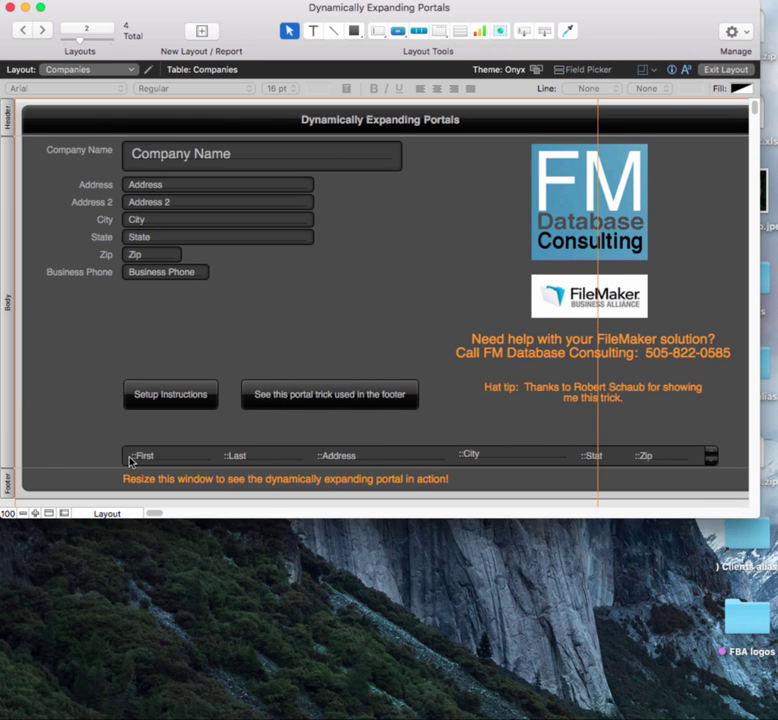
{"action": "left_click", "coordinate": [196, 452]}
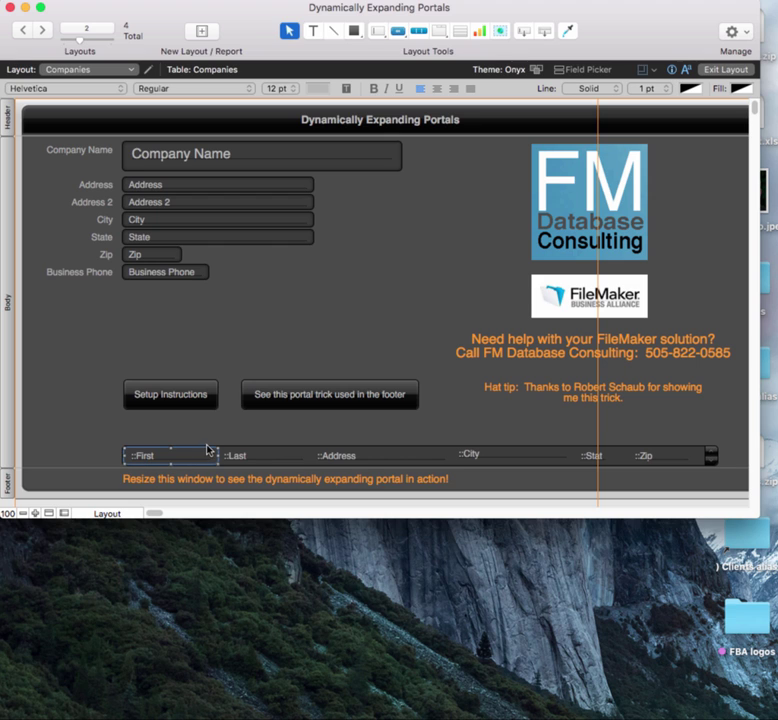
{"action": "left_click", "coordinate": [207, 449]}
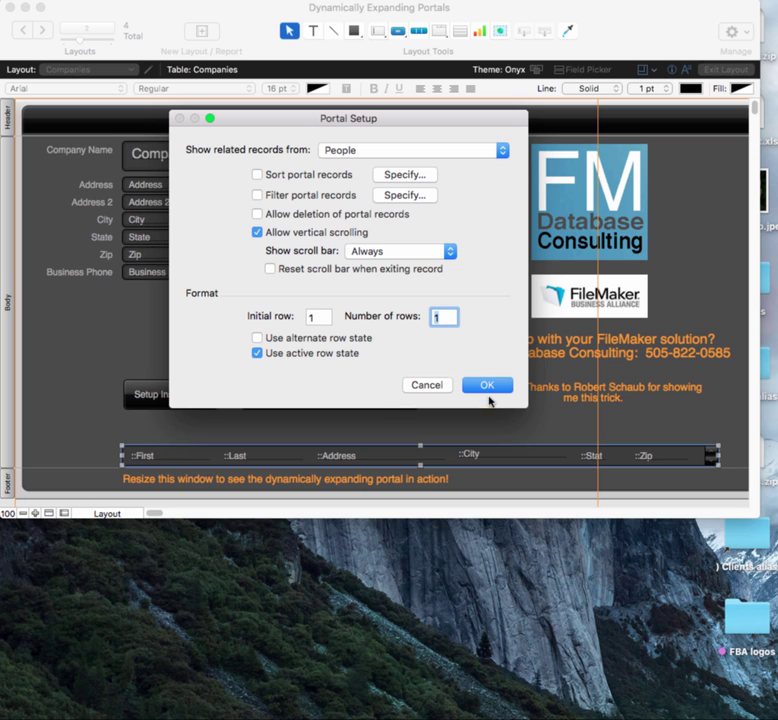
{"action": "left_click", "coordinate": [488, 389]}
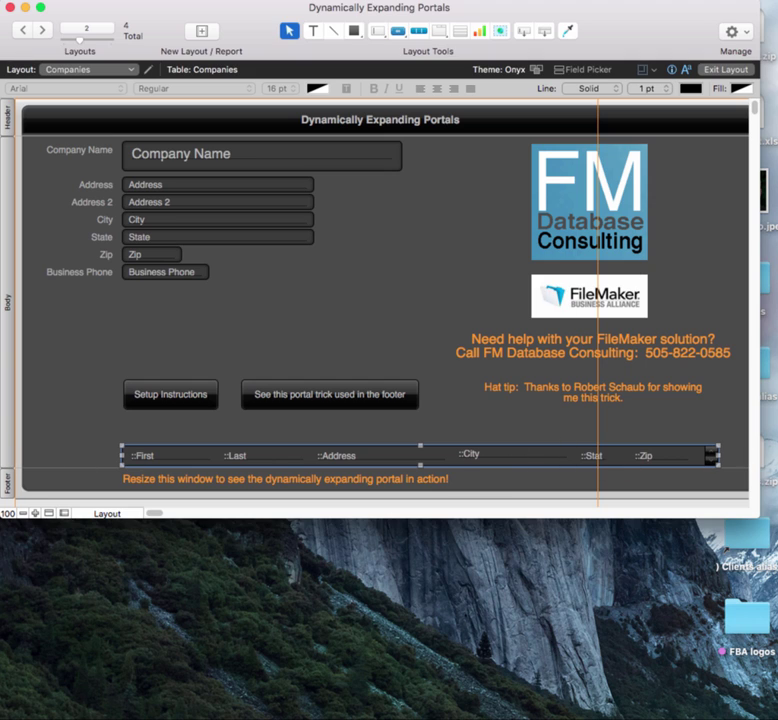
Step: In the Inspector's Autosizing, anchor the portal top and bottom, releasing left and right
{"action": "key", "text": "super+i"}
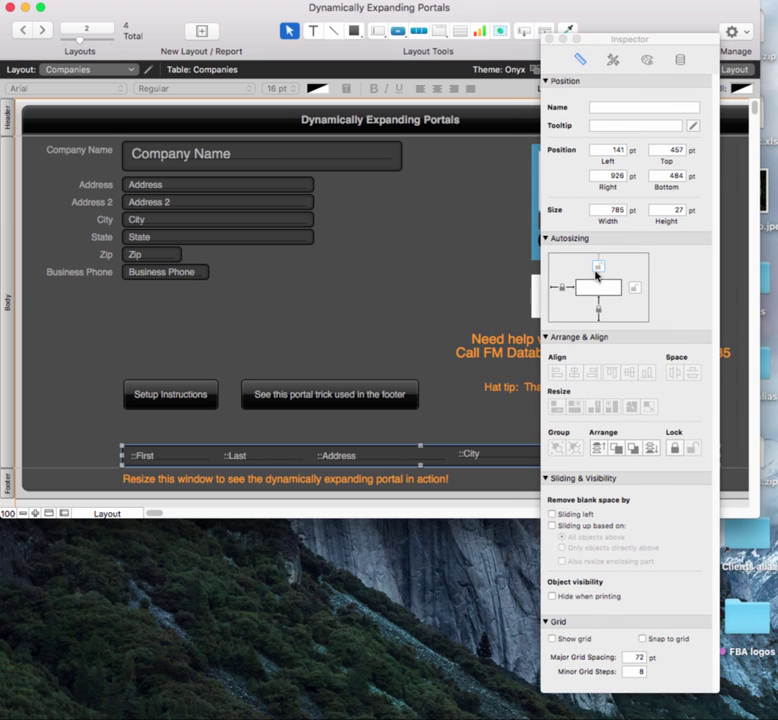
{"action": "left_click", "coordinate": [598, 310]}
{"action": "left_click", "coordinate": [598, 313]}
{"action": "left_click", "coordinate": [562, 289]}
{"action": "left_click", "coordinate": [562, 290]}
{"action": "left_click", "coordinate": [563, 289]}
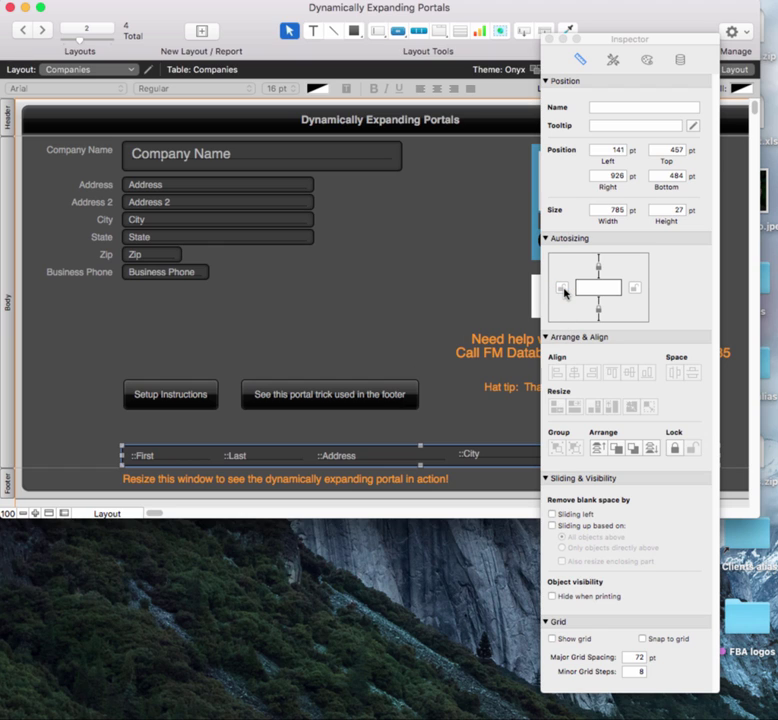
{"action": "left_click", "coordinate": [563, 289]}
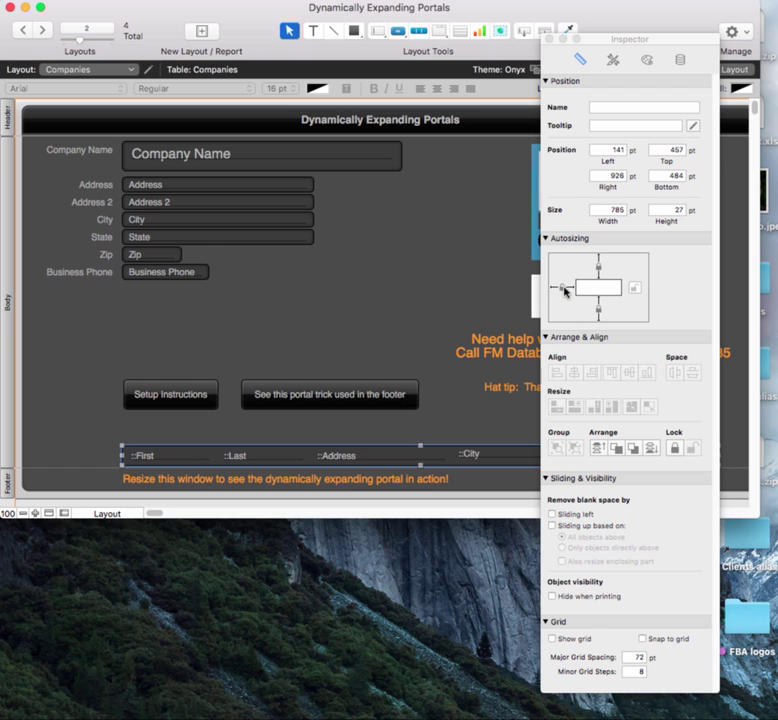
{"action": "left_click", "coordinate": [635, 289]}
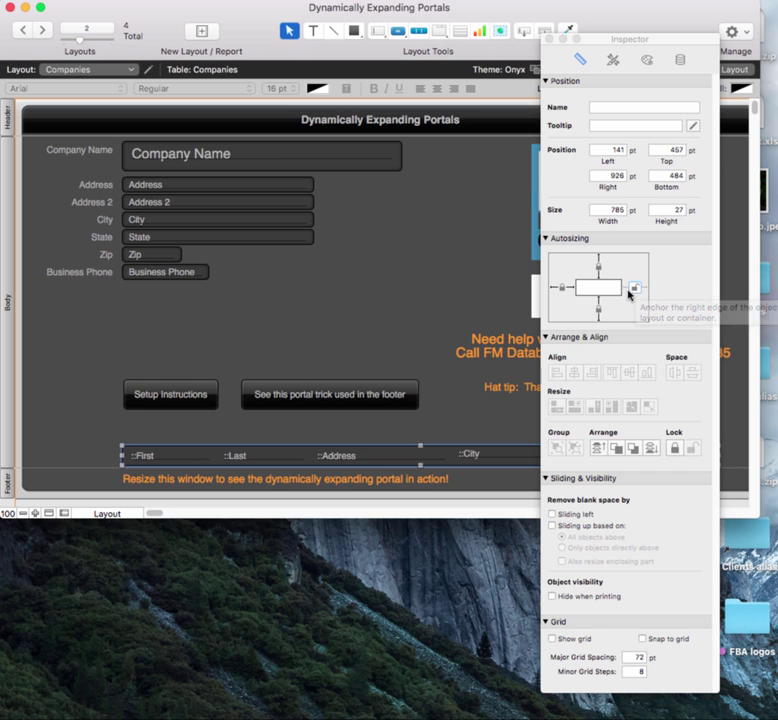
{"action": "left_click", "coordinate": [560, 288]}
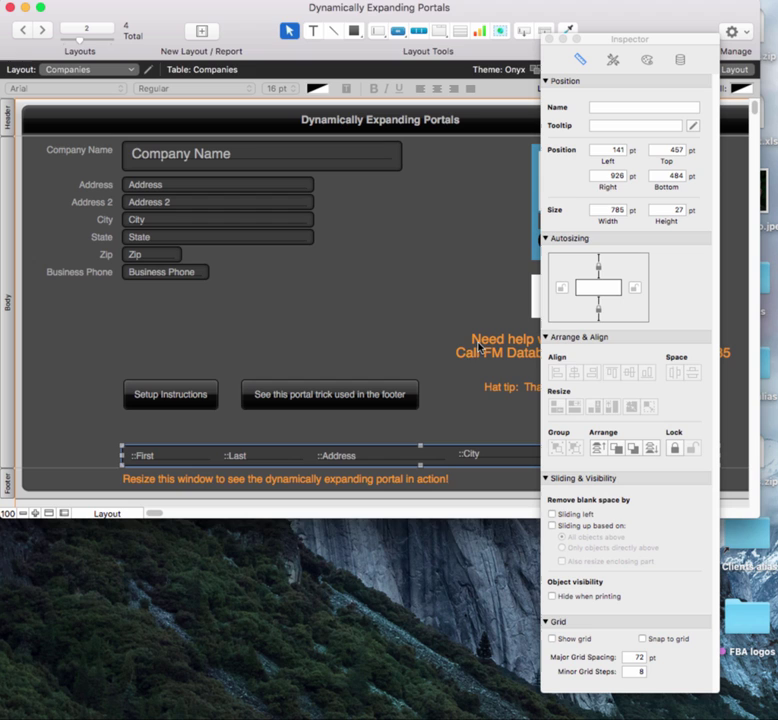
{"action": "left_click_drag", "start_coordinate": [703, 40], "coordinate": [715, 42]}
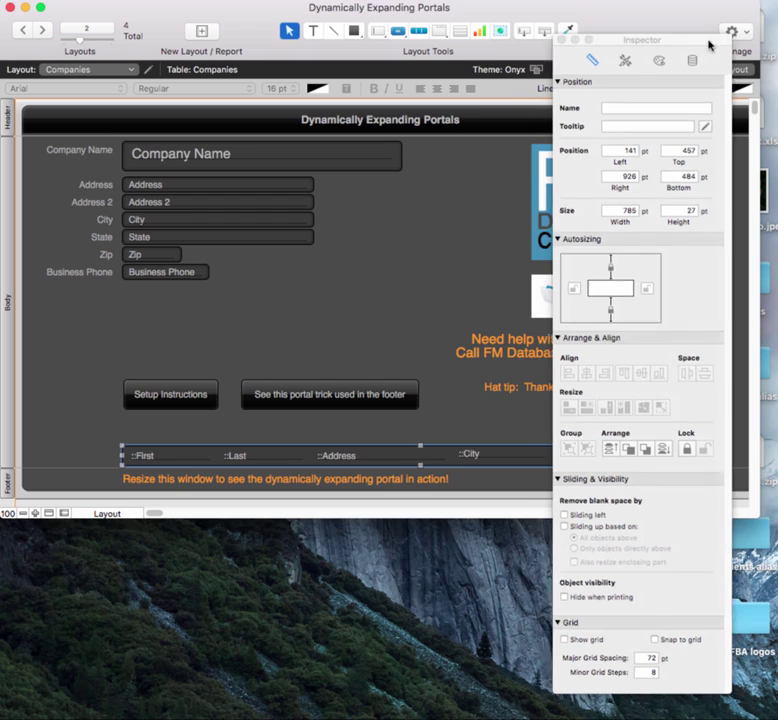
Step: Close the Inspector and resize the window in Browse mode to test the one-row portal
{"action": "key", "text": "super+i"}
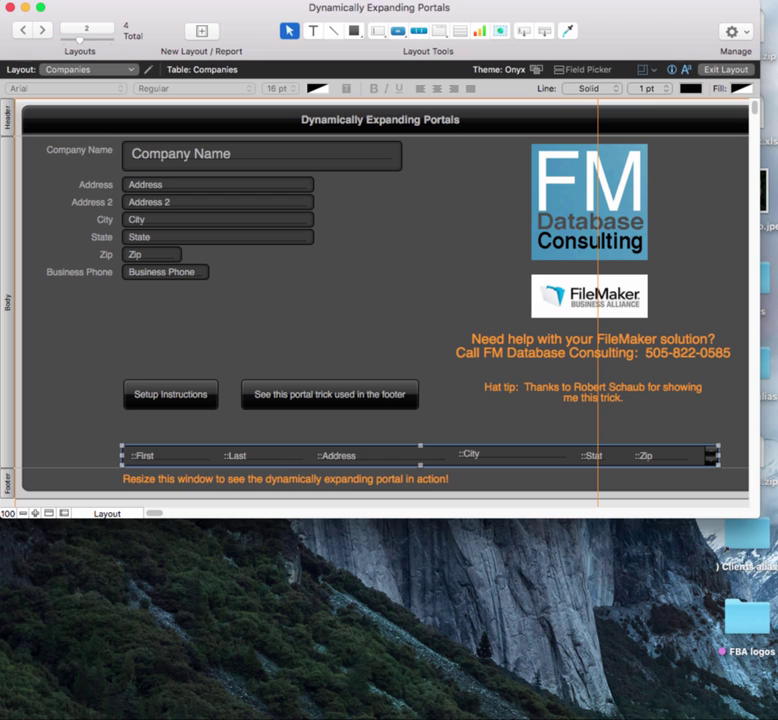
{"action": "key", "text": "super+i"}
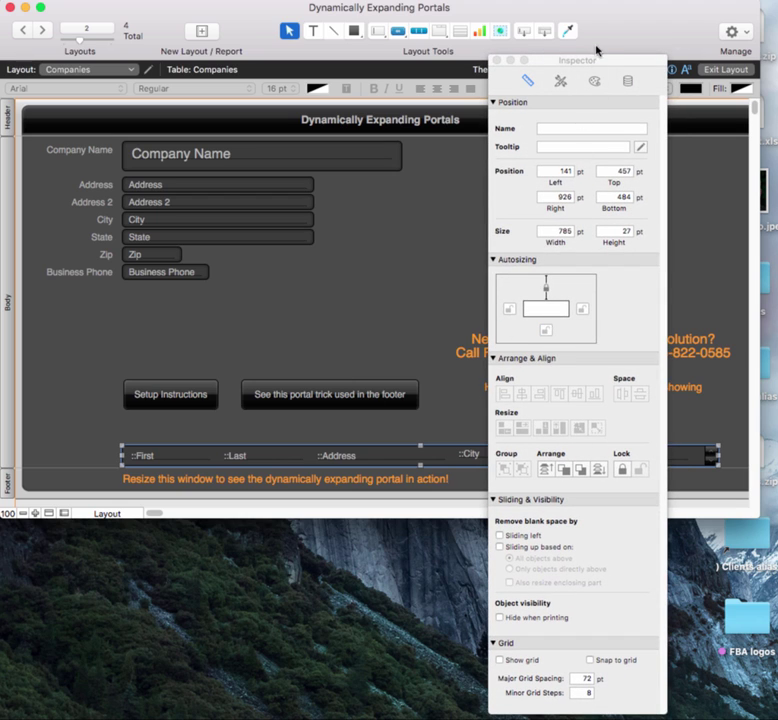
{"action": "left_click", "coordinate": [498, 61]}
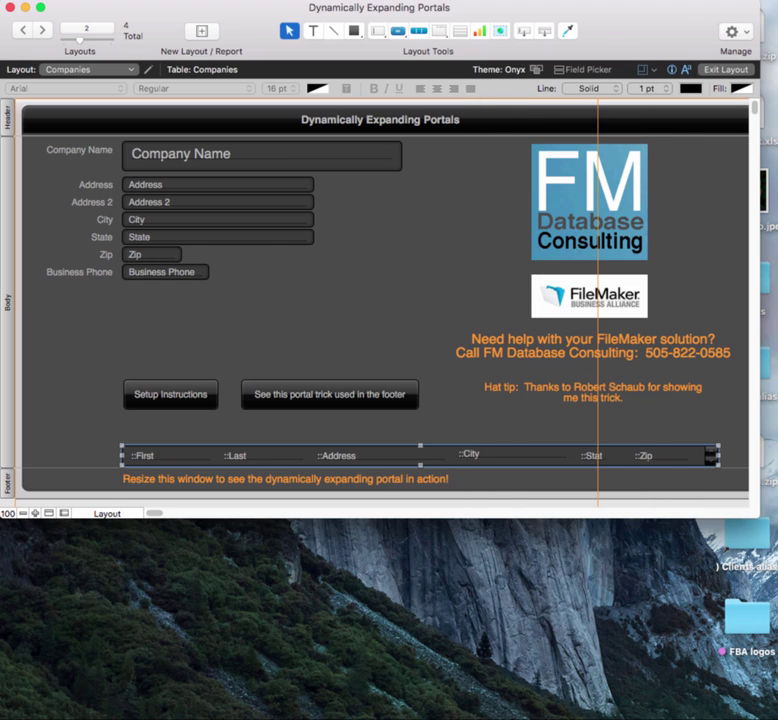
{"action": "key", "text": "super+b"}
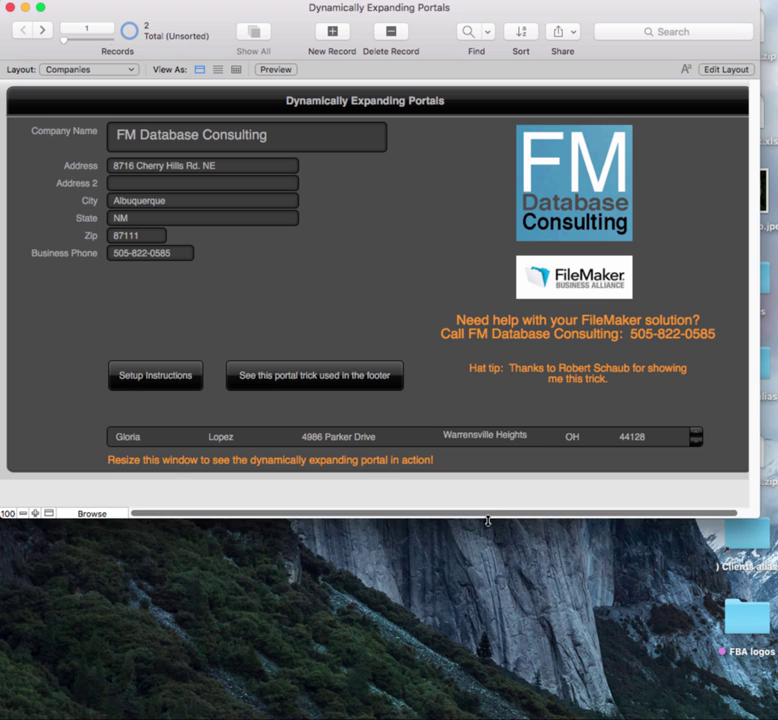
{"action": "mouse_move", "coordinate": [489, 517]}
{"action": "left_mouse_down"}
{"action": "mouse_move", "coordinate": [480, 589]}
{"action": "mouse_move", "coordinate": [465, 501]}
{"action": "left_mouse_up"}
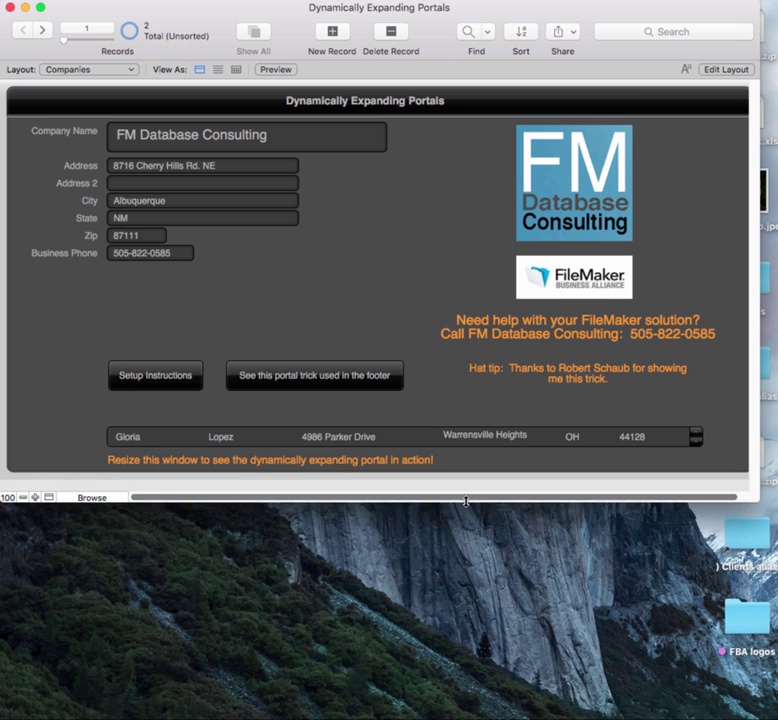
Step: Back in Layout mode, select the portal and lock its bottom autosizing anchor
{"action": "key", "text": "super+l"}
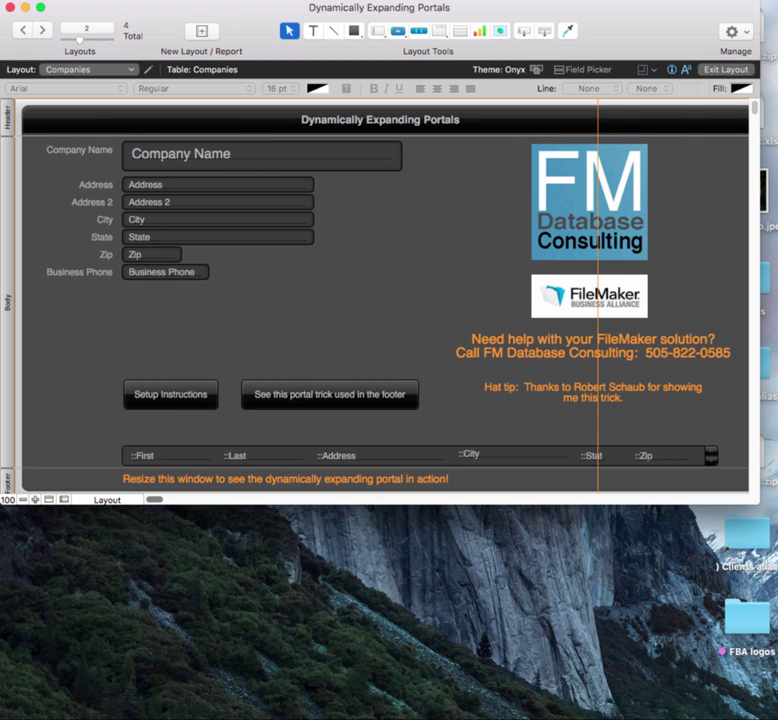
{"action": "left_click", "coordinate": [672, 69]}
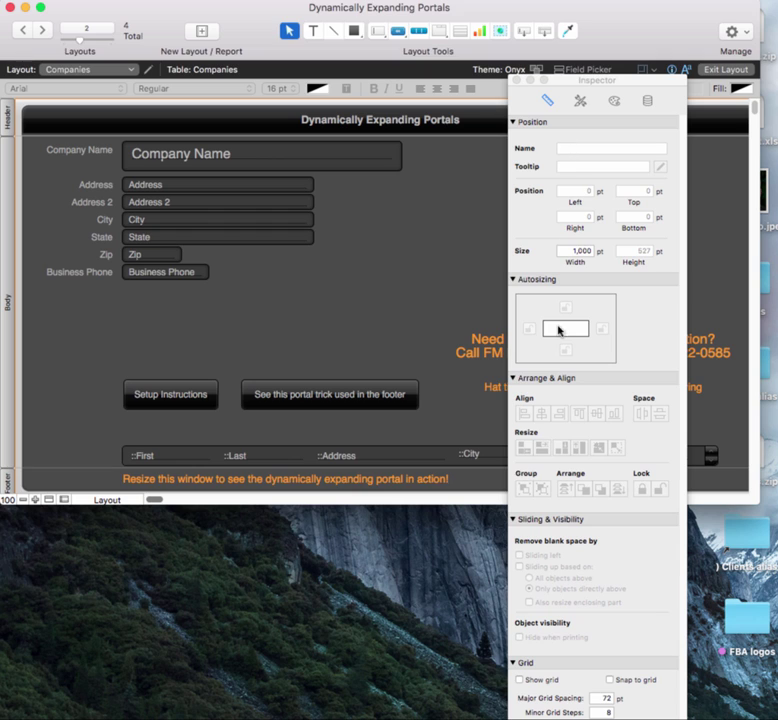
{"action": "left_click", "coordinate": [318, 452]}
{"action": "left_click", "coordinate": [316, 449]}
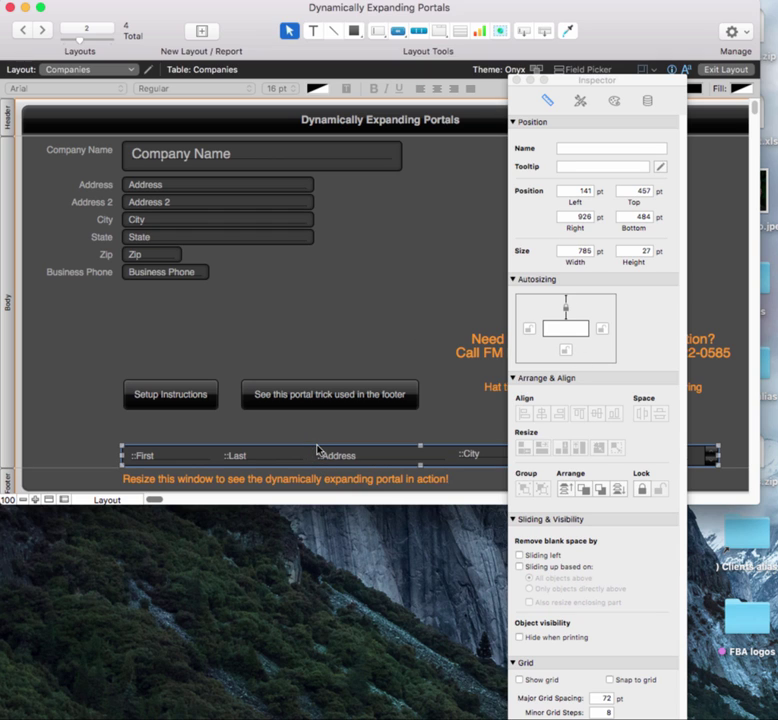
{"action": "left_click", "coordinate": [565, 351]}
Step: In Browse mode, drag the window taller and shorter to watch the portal expand to about eight rows
{"action": "left_click", "coordinate": [519, 79]}
{"action": "key", "text": "super+b"}
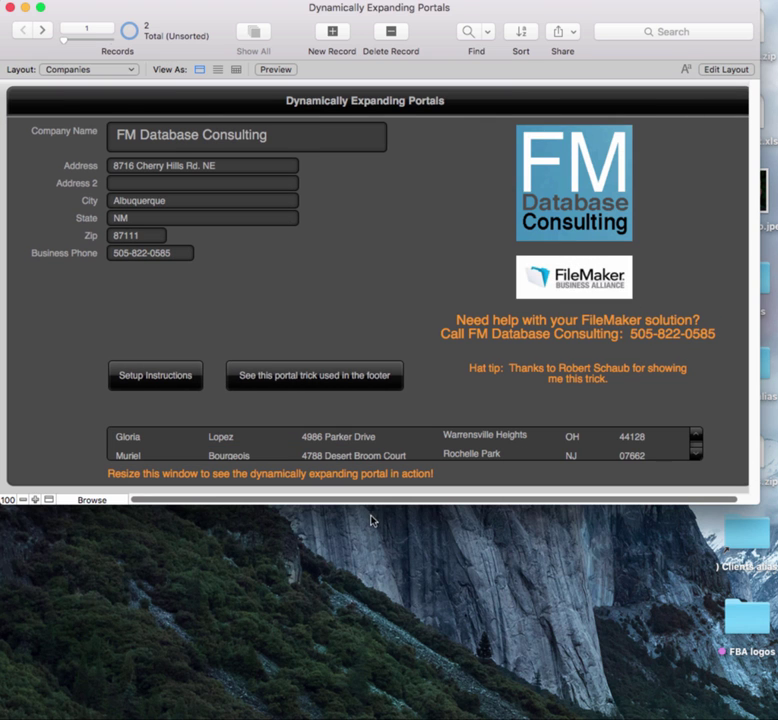
{"action": "left_click_drag", "start_coordinate": [375, 505], "coordinate": [378, 660]}
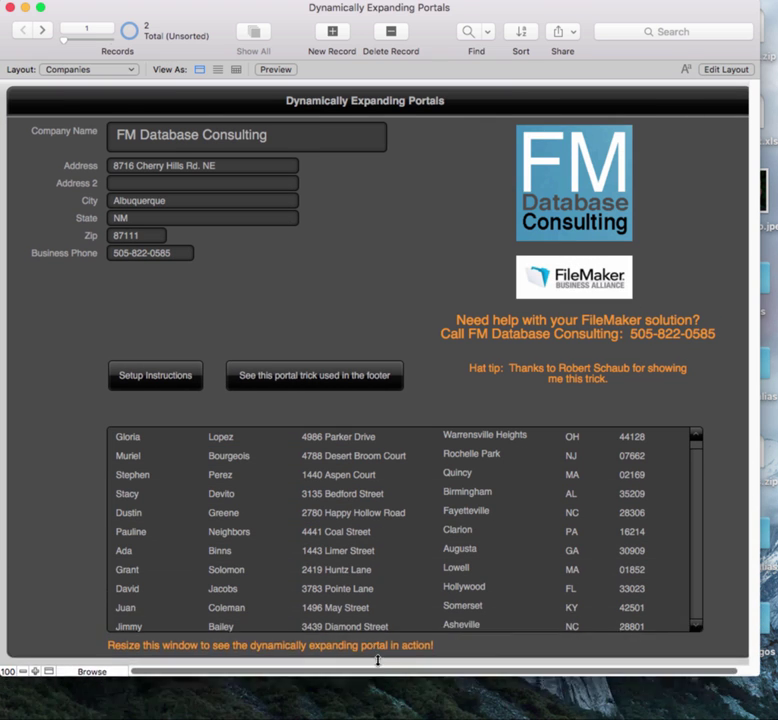
{"action": "left_click_drag", "start_coordinate": [378, 660], "coordinate": [380, 614]}
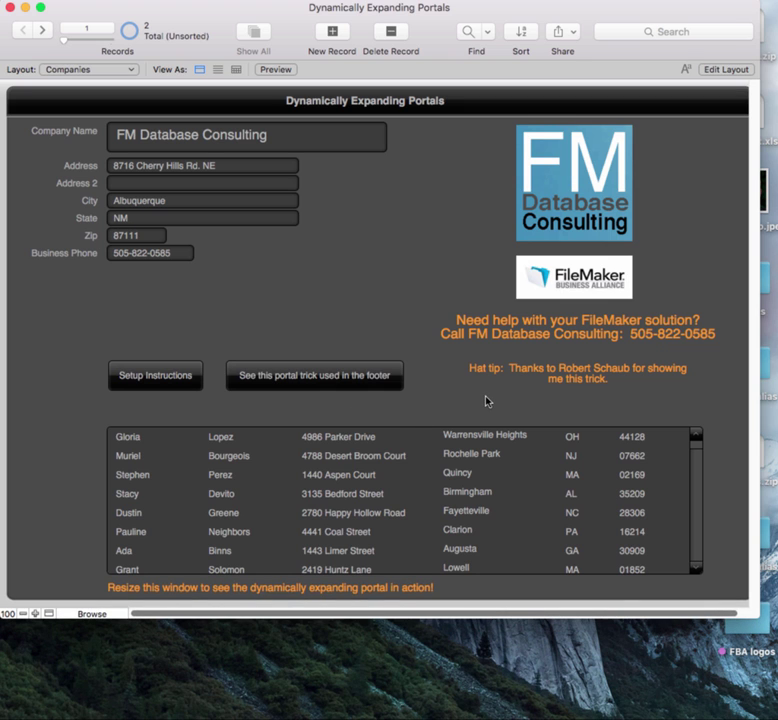
Step: Open the Companies 2 layout with the footer portal and switch it to Layout mode
{"action": "left_click", "coordinate": [323, 379]}
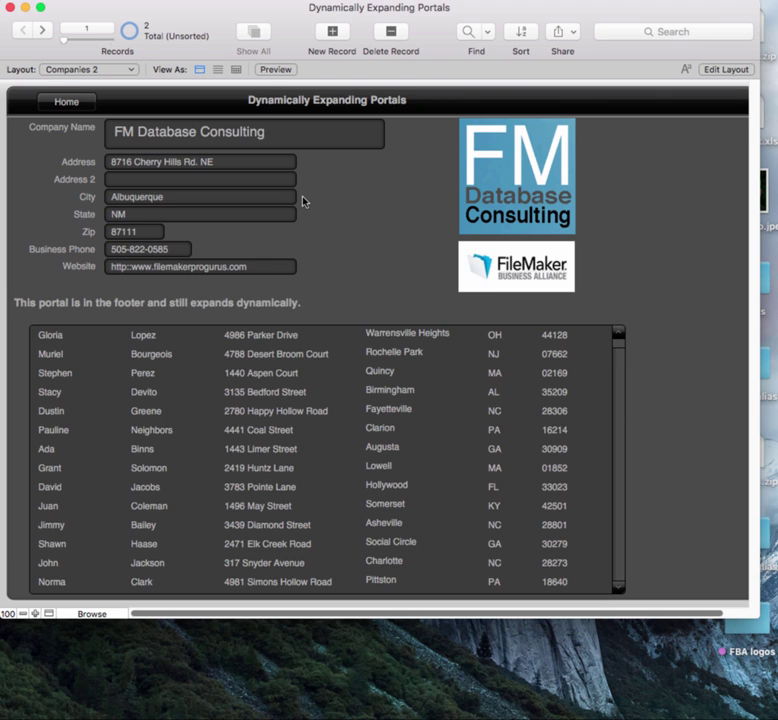
{"action": "key", "text": "ctrl+l"}
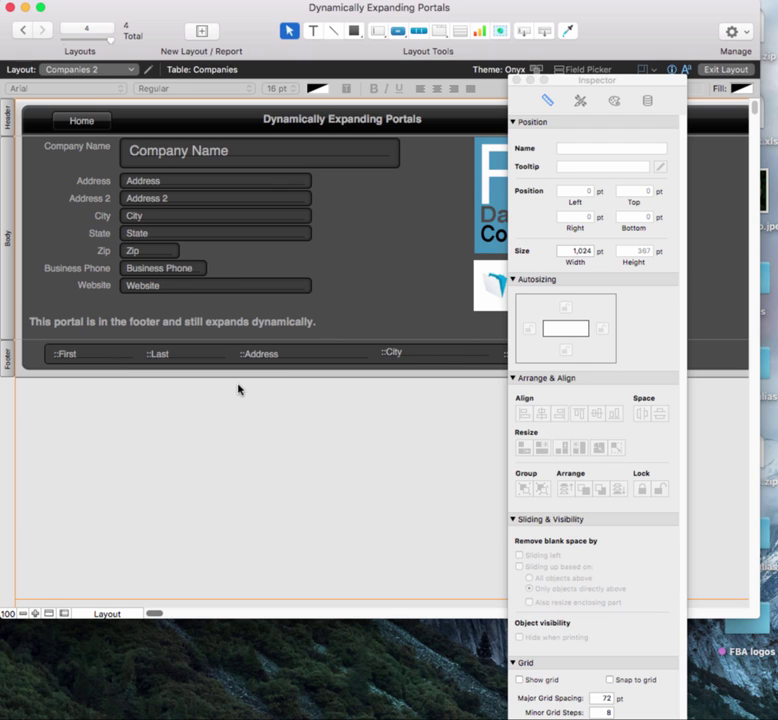
Step: In Browse mode, drag the window taller so the footer portal shows about nineteen rows
{"action": "key", "text": "super+b"}
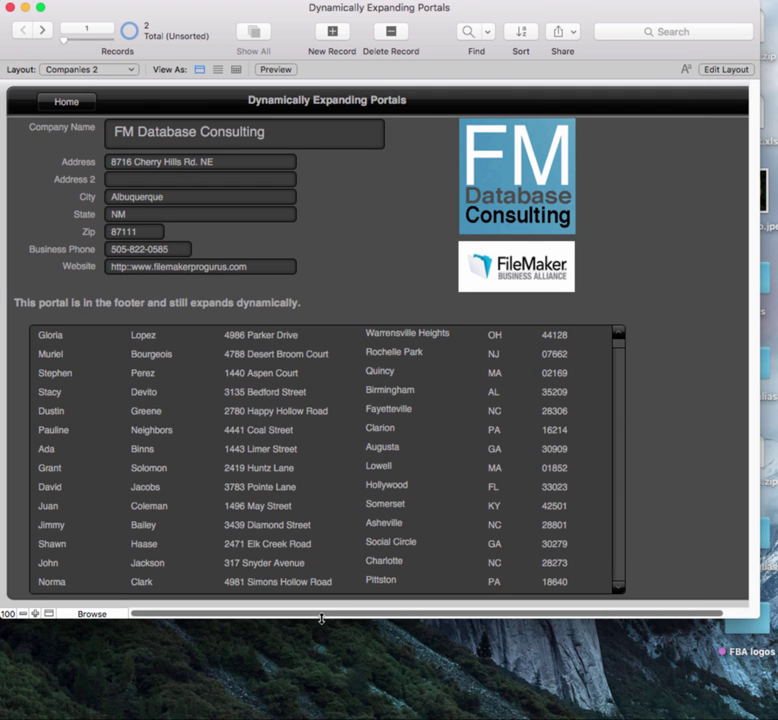
{"action": "mouse_move", "coordinate": [321, 619]}
{"action": "left_mouse_down"}
{"action": "mouse_move", "coordinate": [313, 686]}
{"action": "mouse_move", "coordinate": [325, 662]}
{"action": "left_mouse_up"}
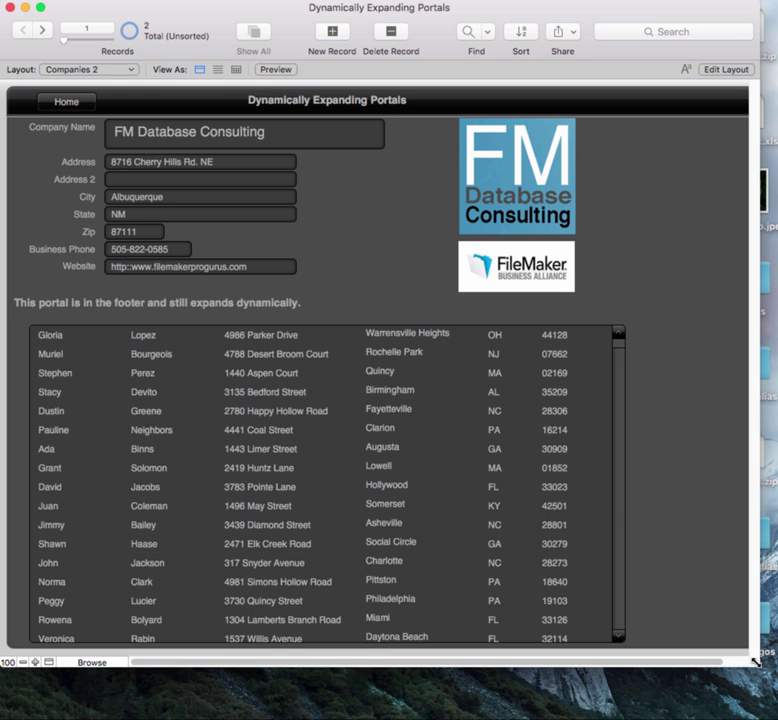
{"action": "mouse_move", "coordinate": [755, 662]}
{"action": "left_mouse_down"}
{"action": "mouse_move", "coordinate": [757, 468]}
{"action": "mouse_move", "coordinate": [757, 705]}
{"action": "left_mouse_up"}
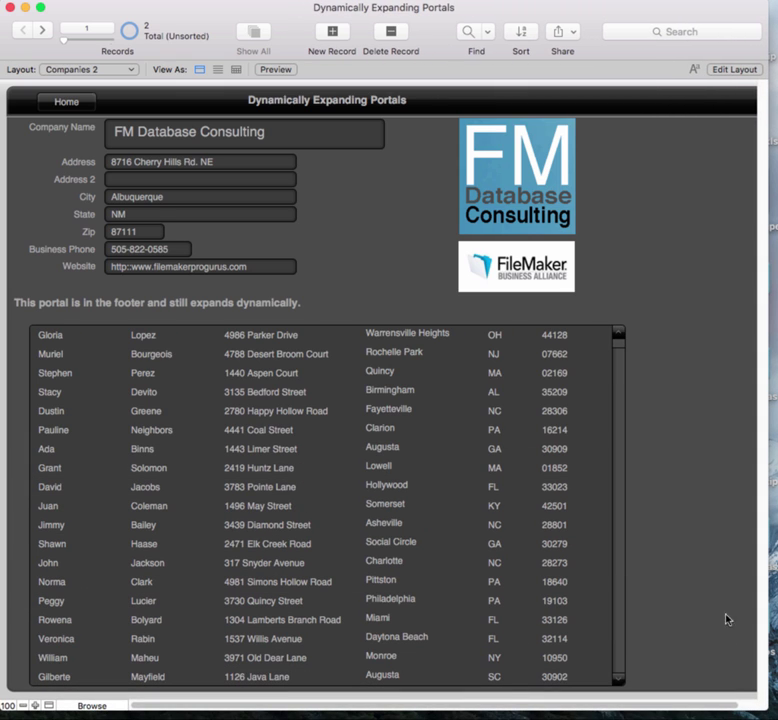
Step: Return to the Companies layout via Home, then open and dismiss the Tools menu
{"action": "left_click", "coordinate": [63, 101]}
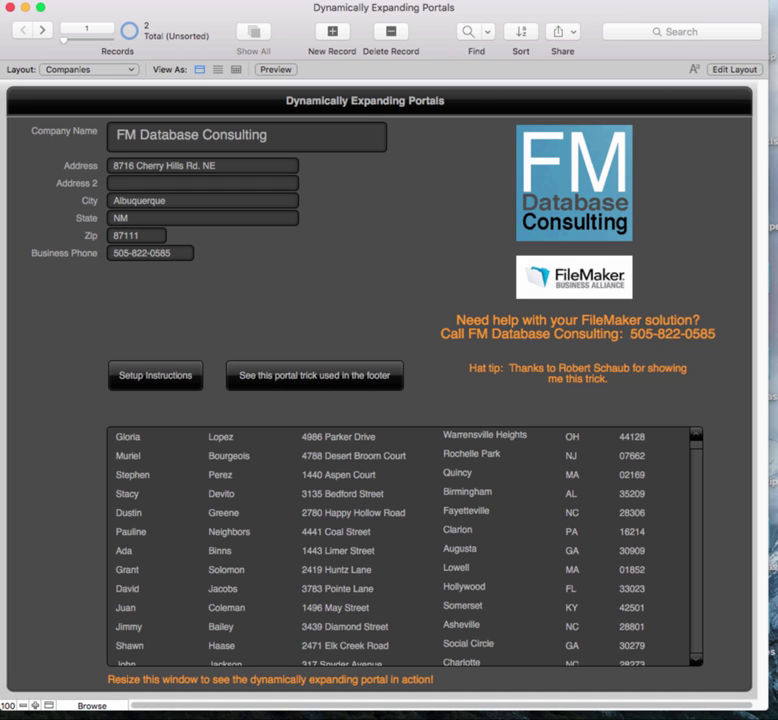
{"action": "left_click", "coordinate": [425, 0]}
{"action": "key", "text": "Escape"}
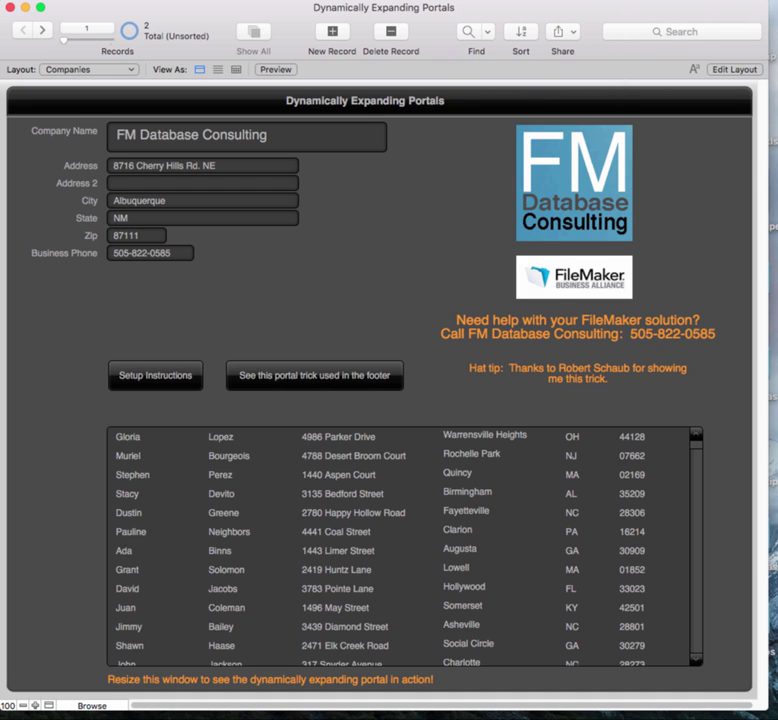